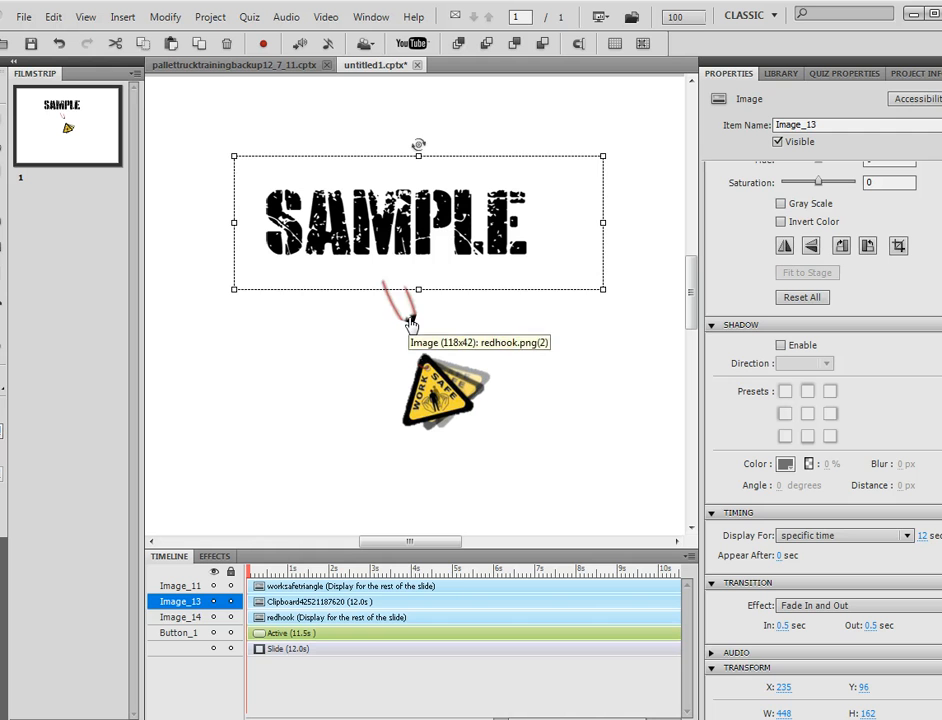
# Step: Move the red hook image up so it sits just under the SAMPLE text
pyautogui.click(410, 322)
pyautogui.moveTo(410, 322); pyautogui.dragTo(412, 287)
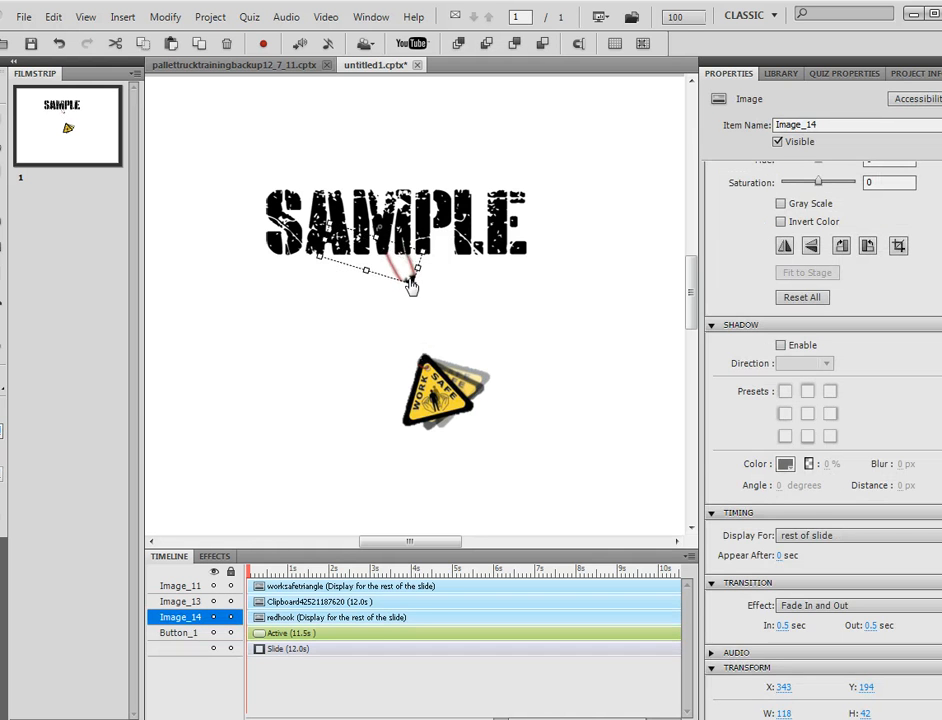
pyautogui.click(410, 228)
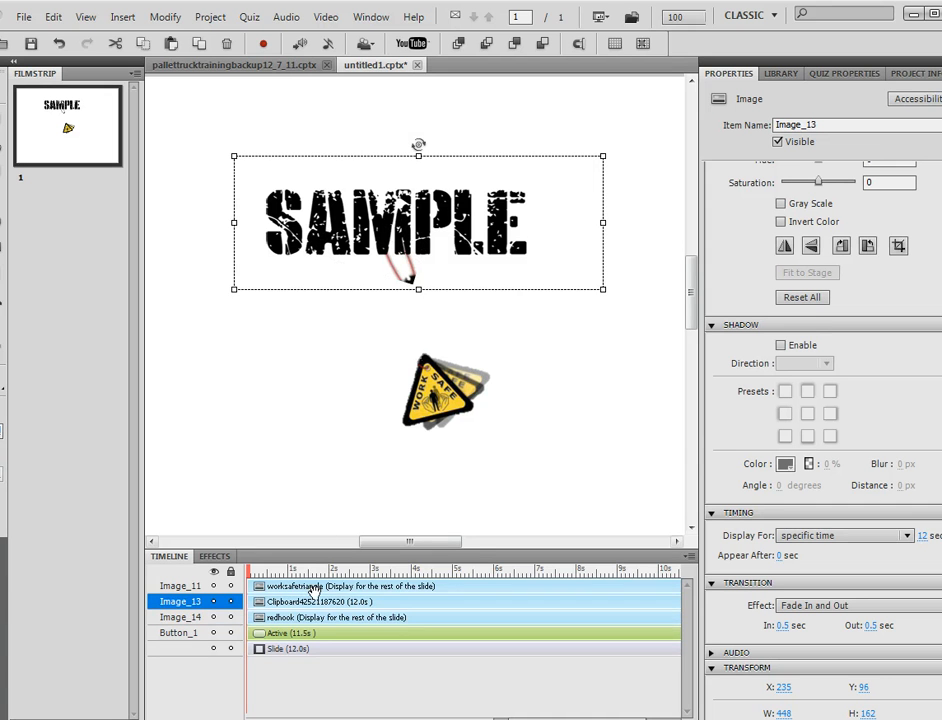
pyautogui.click(310, 617)
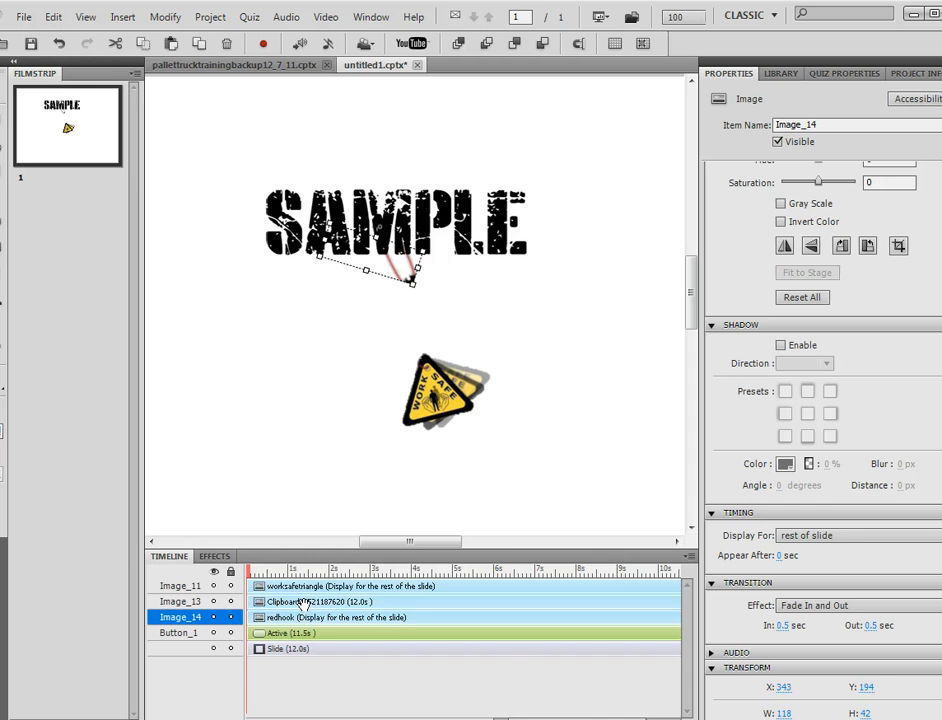
pyautogui.click(303, 602)
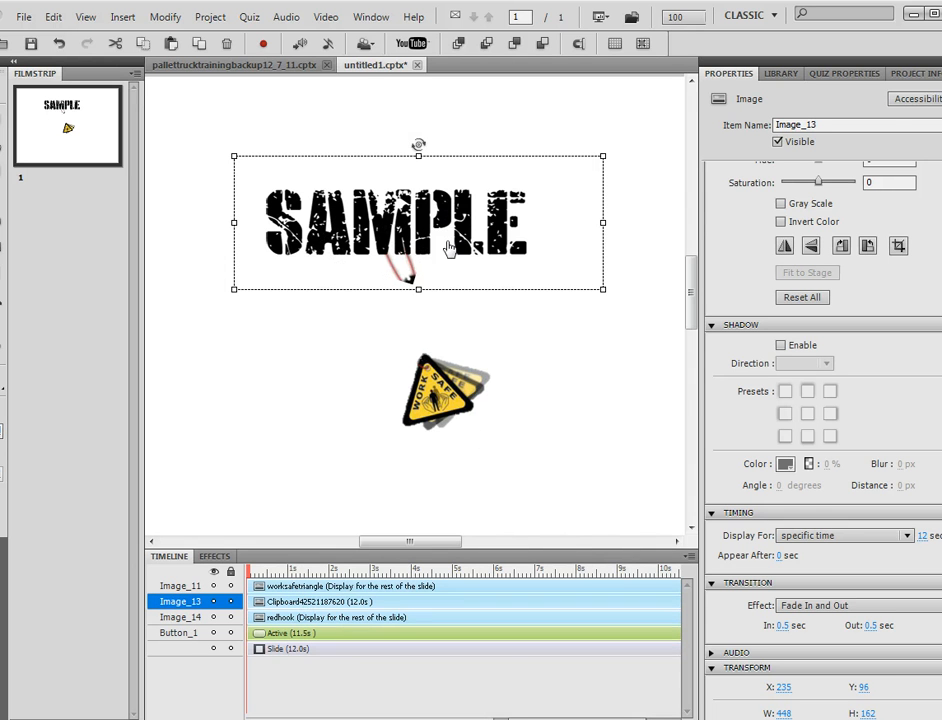
# Step: Drag the WORK SAFE triangle up to hang from the hook at X 408, Y 230
pyautogui.click(368, 587)
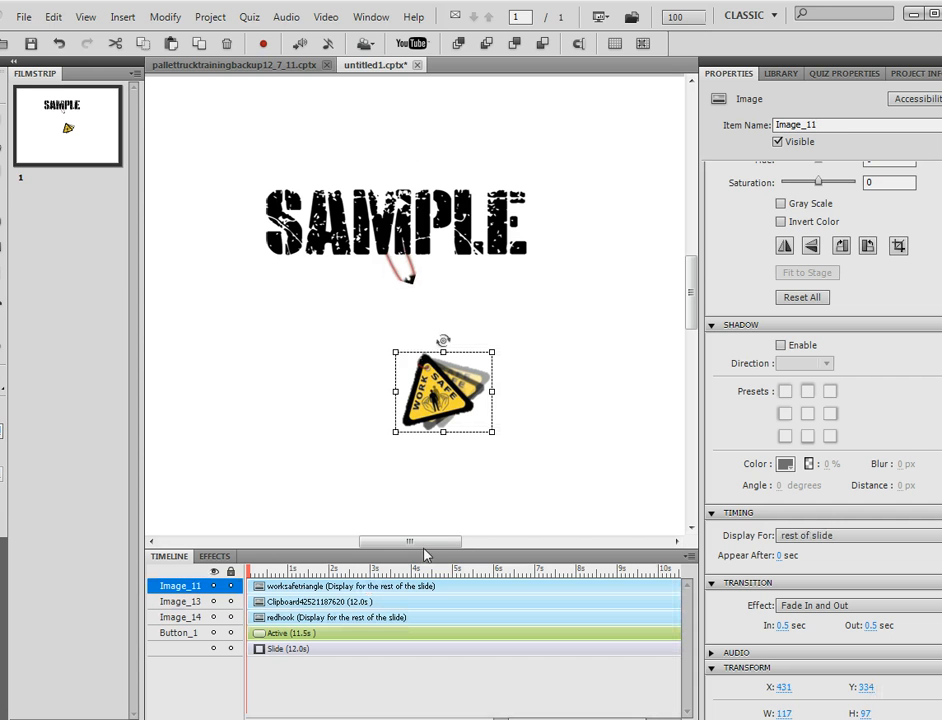
pyautogui.moveTo(460, 395); pyautogui.dragTo(439, 307)
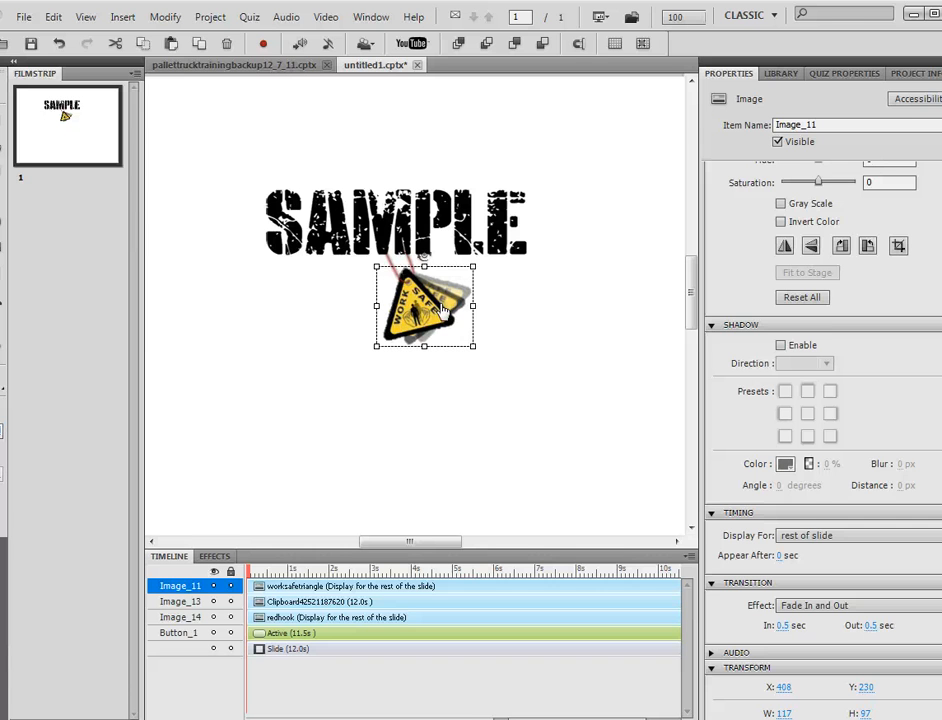
pyautogui.click(525, 325)
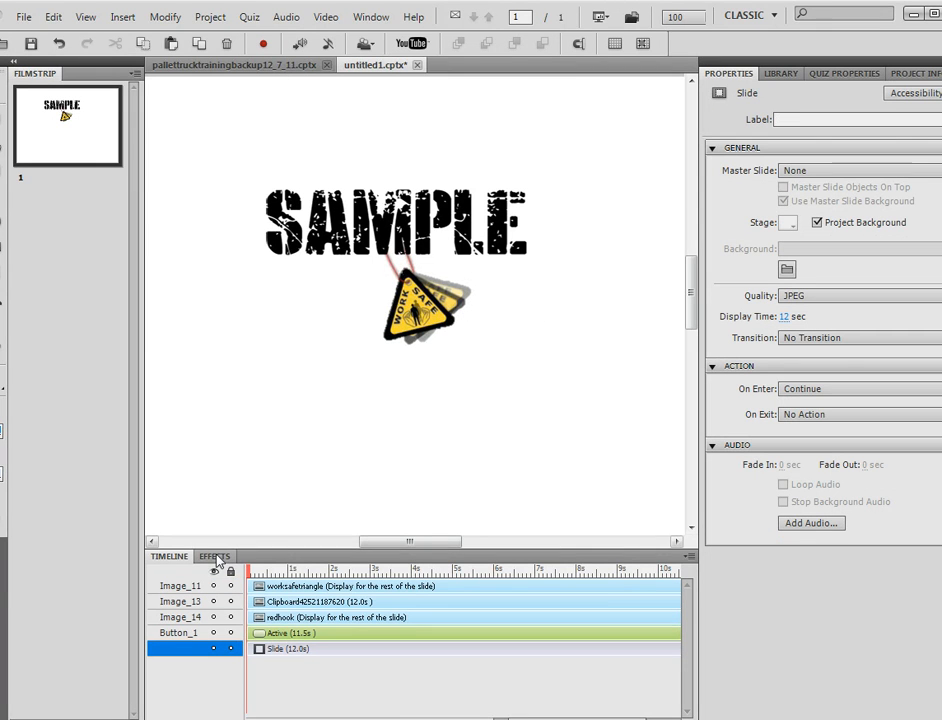
# Step: Give the WORK SAFE triangle a Pendulum emphasis effect swinging 60 Deg left and right
pyautogui.click(280, 588)
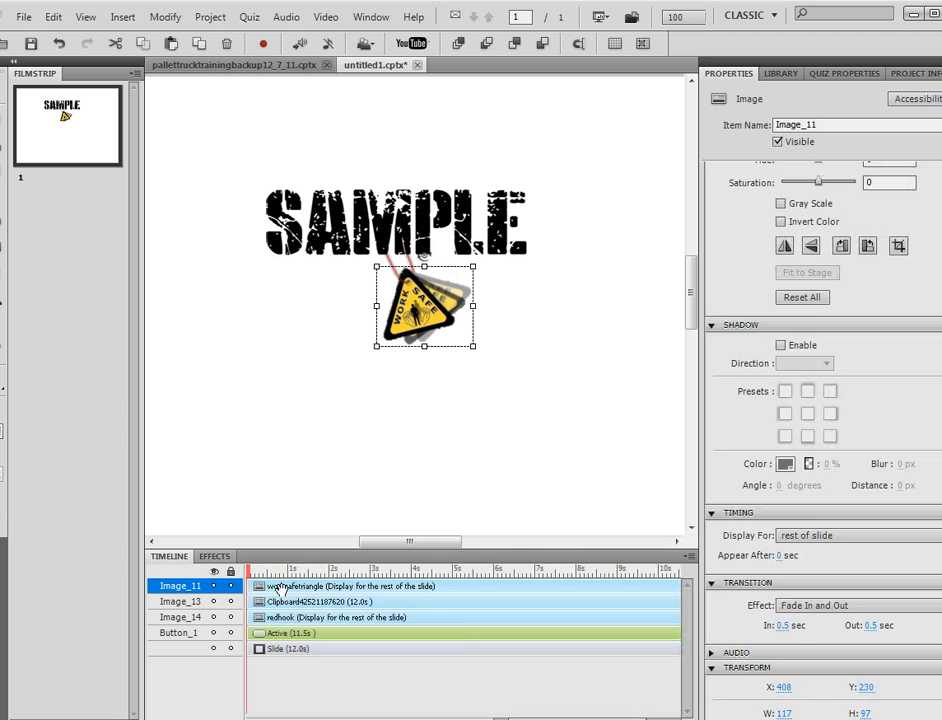
pyautogui.click(215, 557)
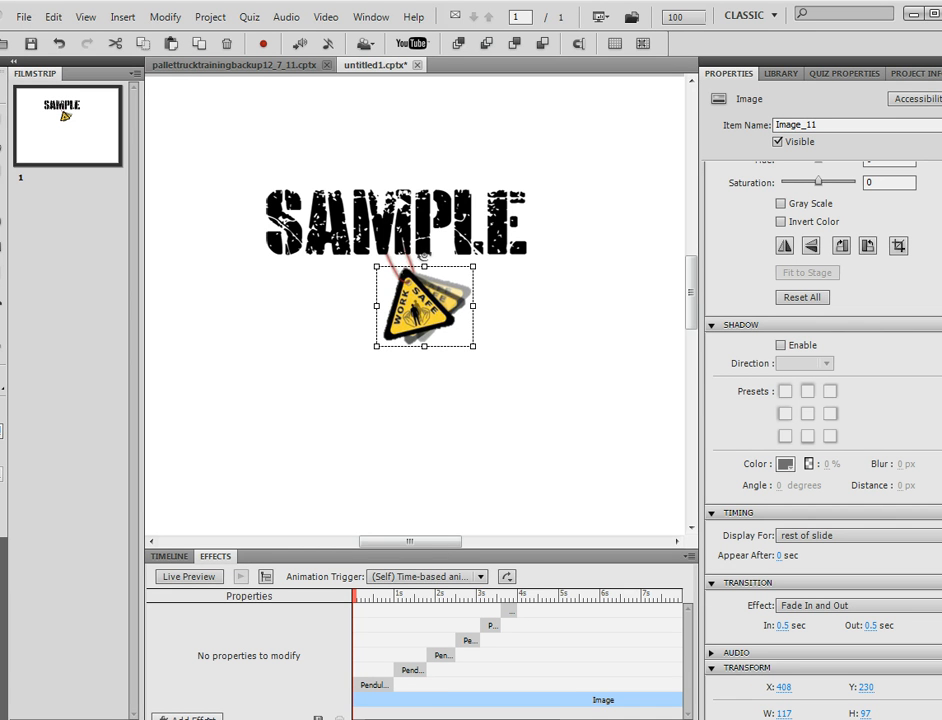
pyautogui.click(187, 716)
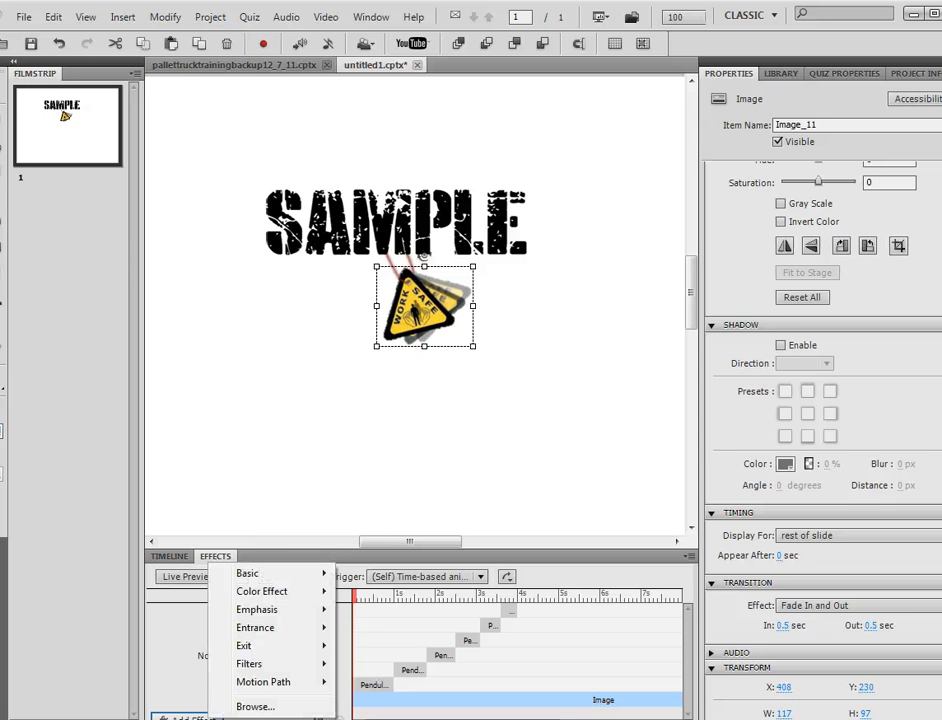
pyautogui.moveTo(292, 612)
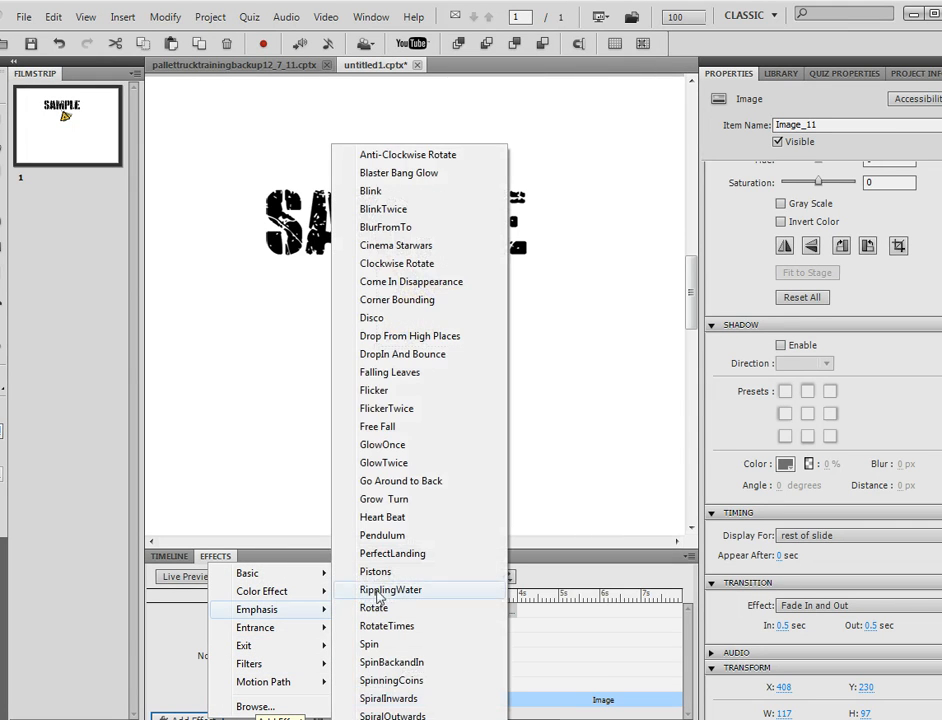
pyautogui.click(392, 537)
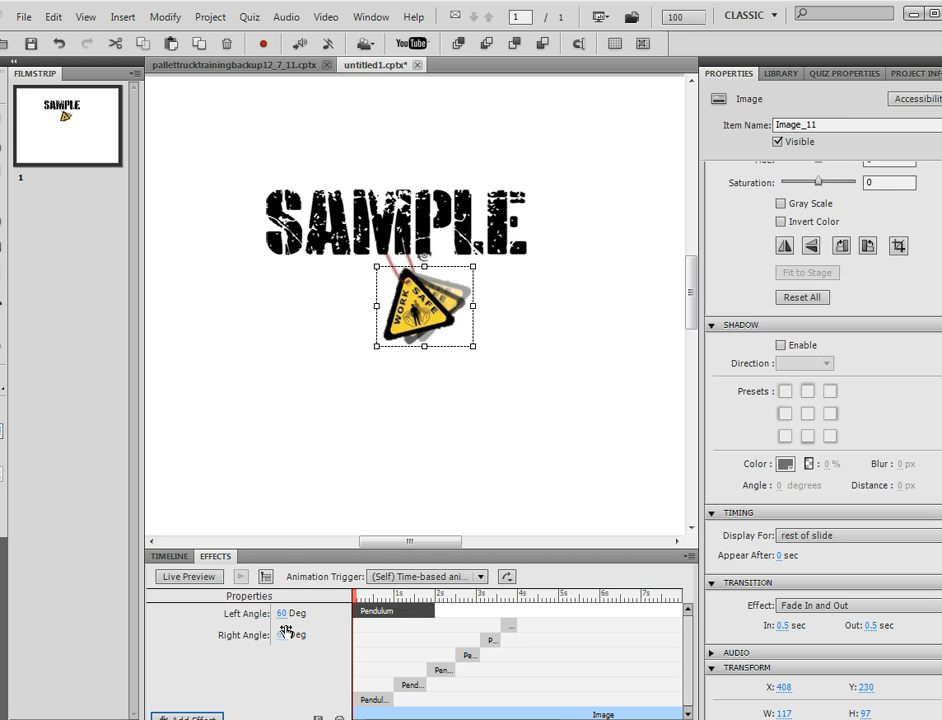
# Step: Start the new Pendulum effect at about 4 s and review each earlier Pendulum's swing angles
pyautogui.moveTo(367, 612); pyautogui.dragTo(530, 611)
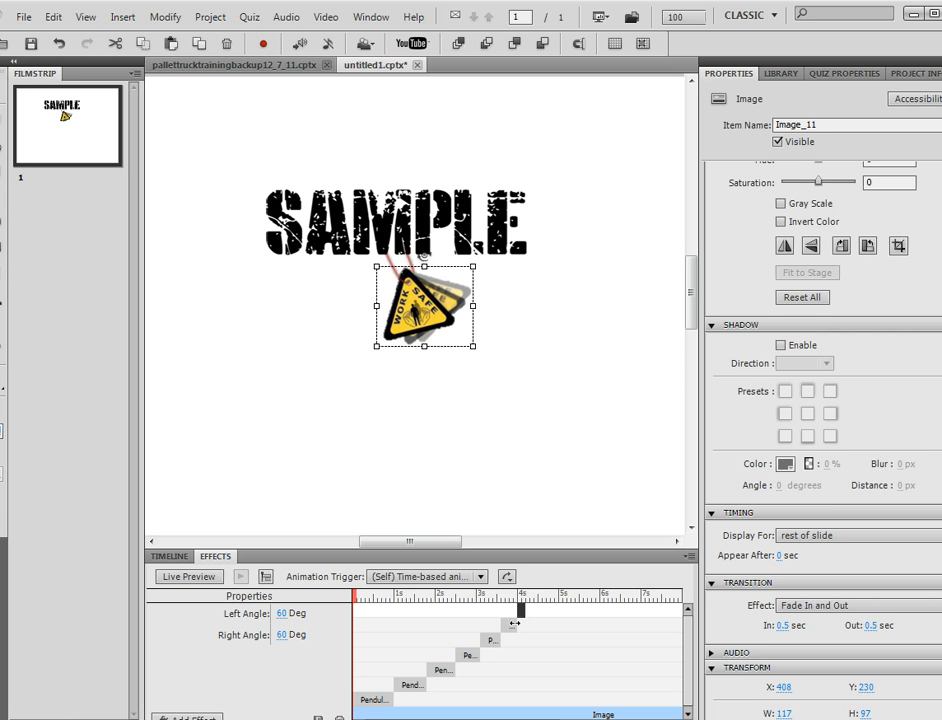
pyautogui.click(374, 700)
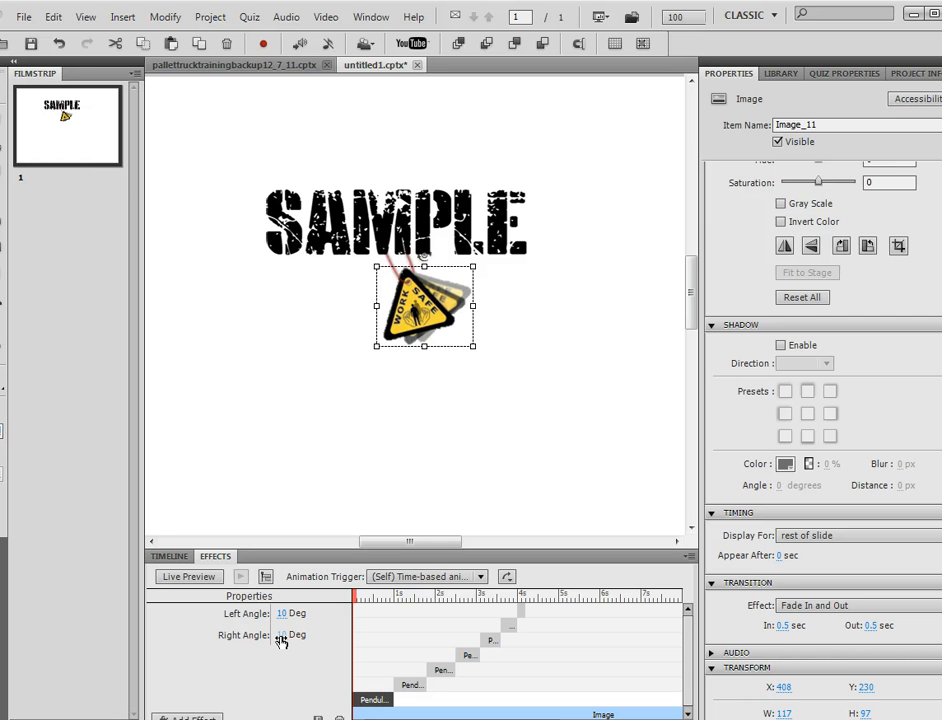
pyautogui.click(405, 685)
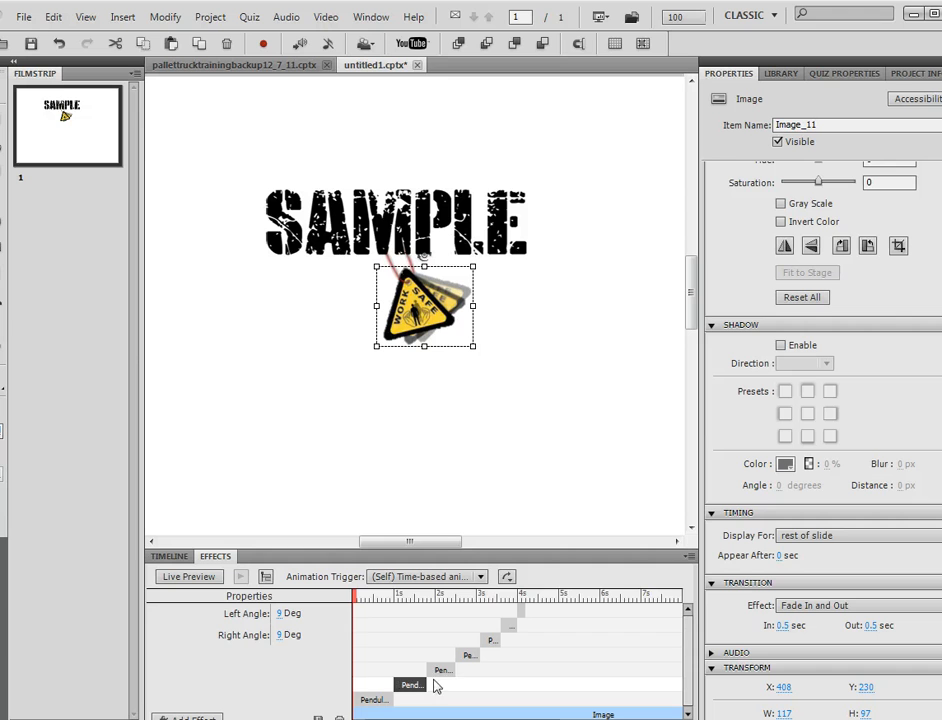
pyautogui.click(437, 670)
pyautogui.click(471, 655)
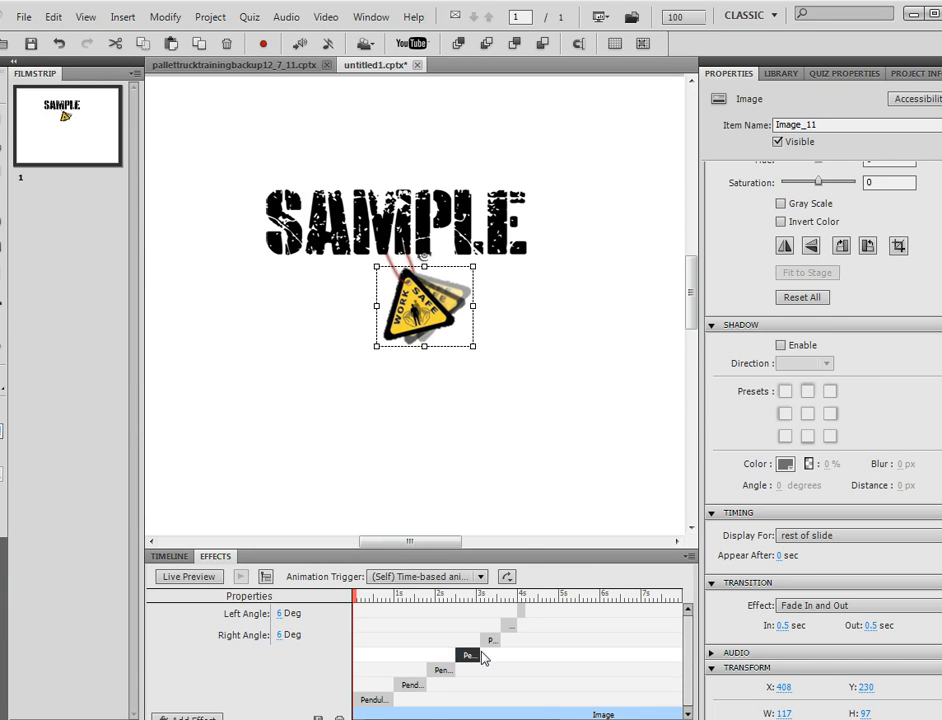
pyautogui.click(494, 638)
pyautogui.click(509, 625)
pyautogui.click(521, 611)
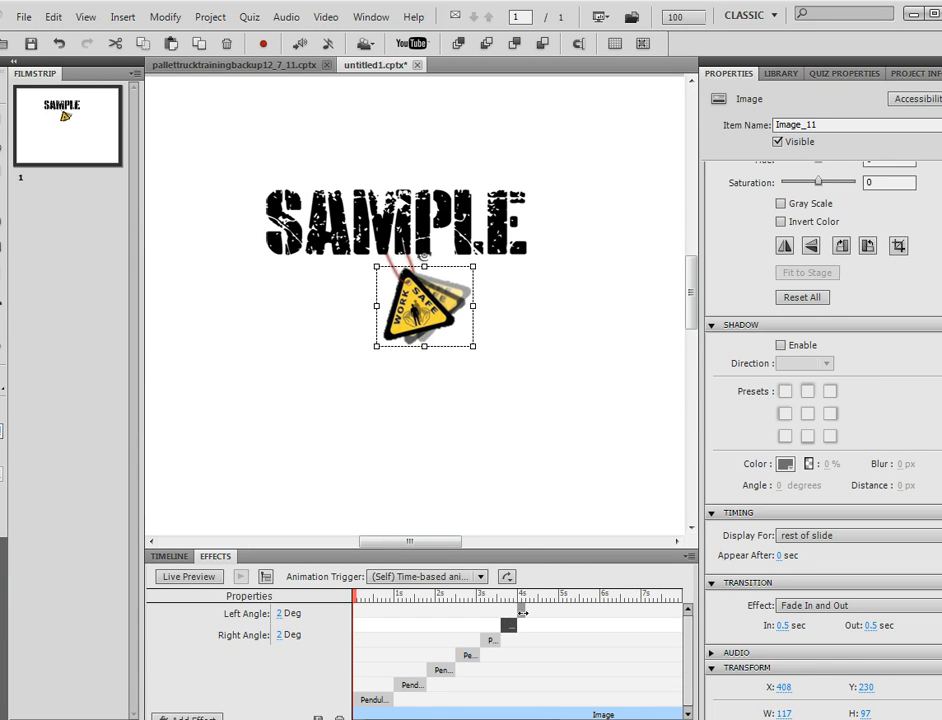
# Step: Set the 4 s Pendulum effect's left and right angles to 1 Deg
pyautogui.click(284, 614)
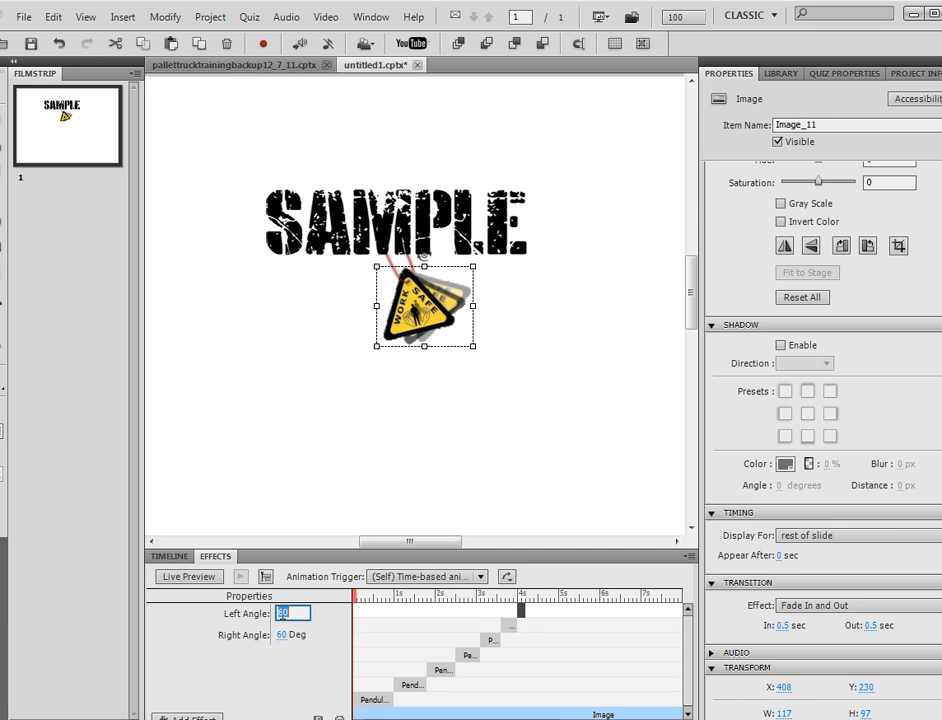
pyautogui.write('1')
pyautogui.click(282, 631)
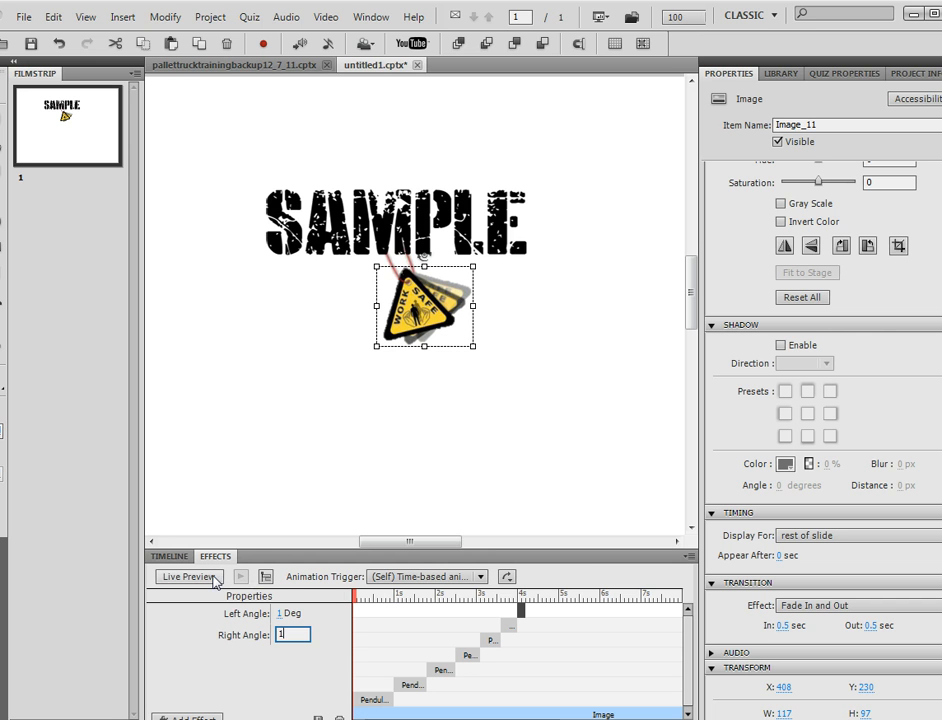
pyautogui.click(601, 18)
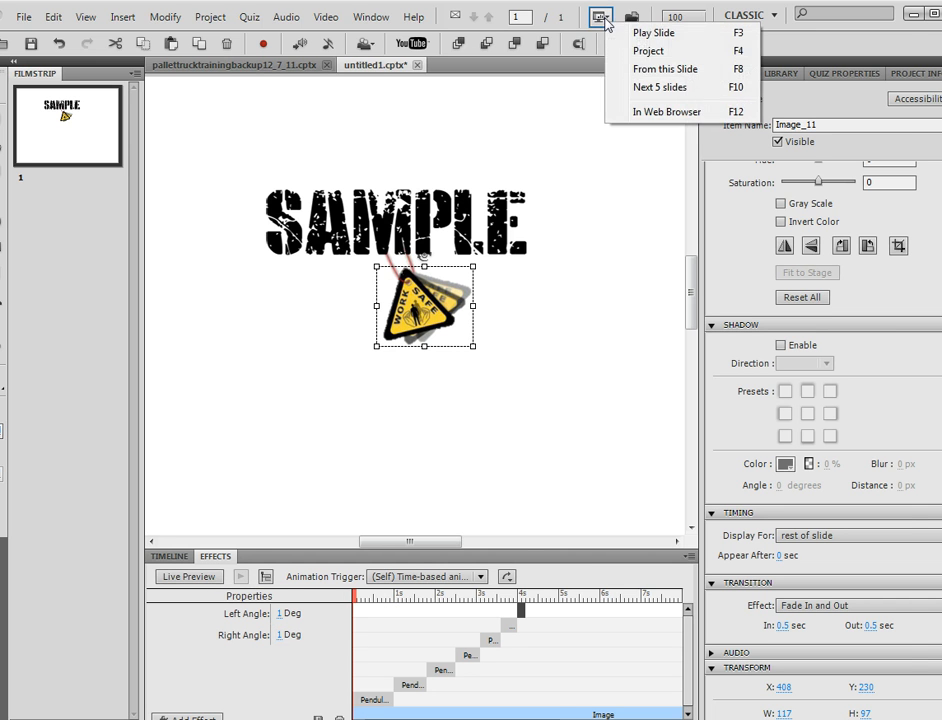
pyautogui.click(656, 71)
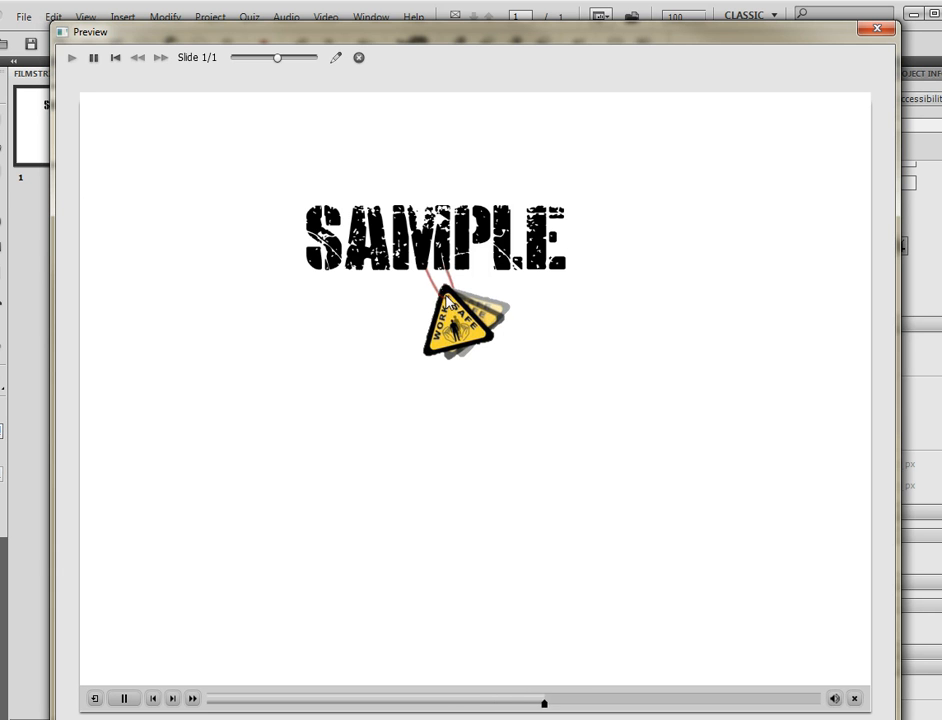
pyautogui.click(876, 28)
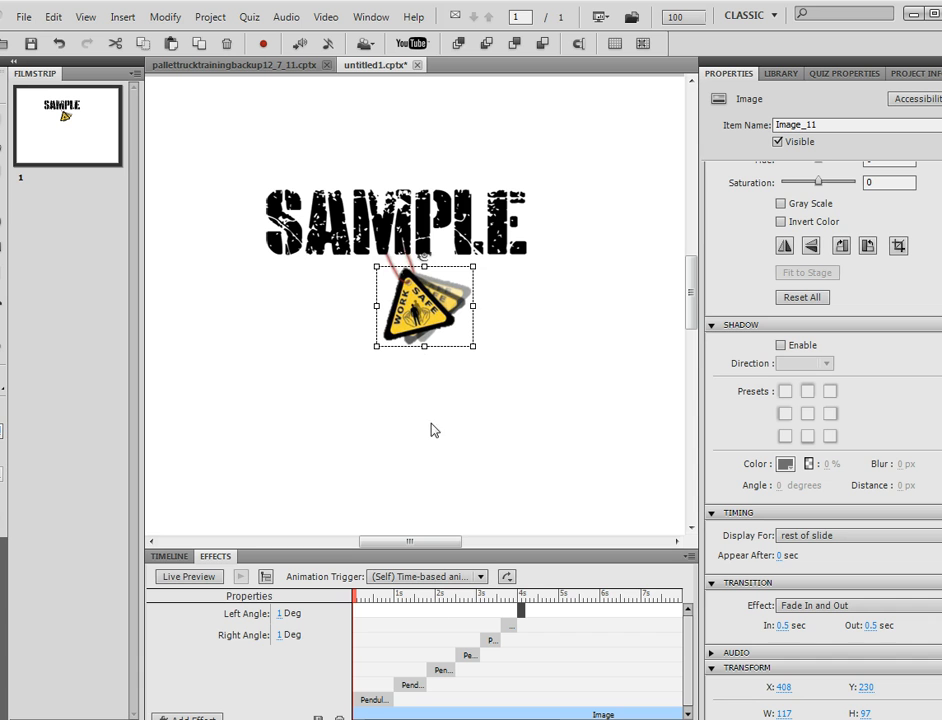
# Step: Raise the warning sign 3 px to Y 227 under SAMPLE, then preview the slide
pyautogui.click(372, 698)
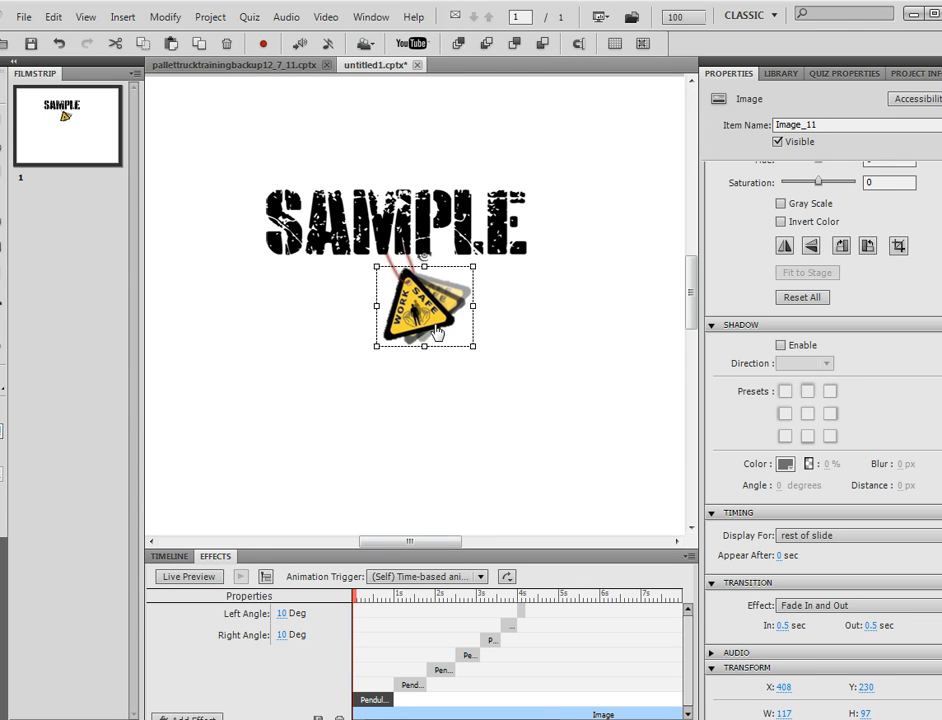
pyautogui.moveTo(435, 324); pyautogui.dragTo(432, 326)
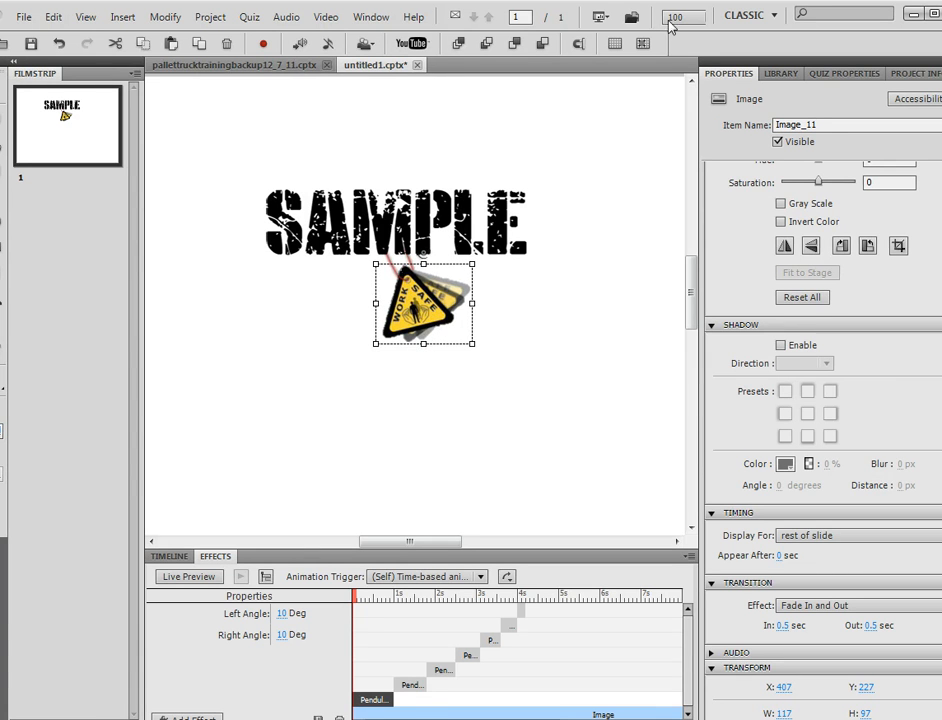
pyautogui.click(608, 16)
pyautogui.click(641, 64)
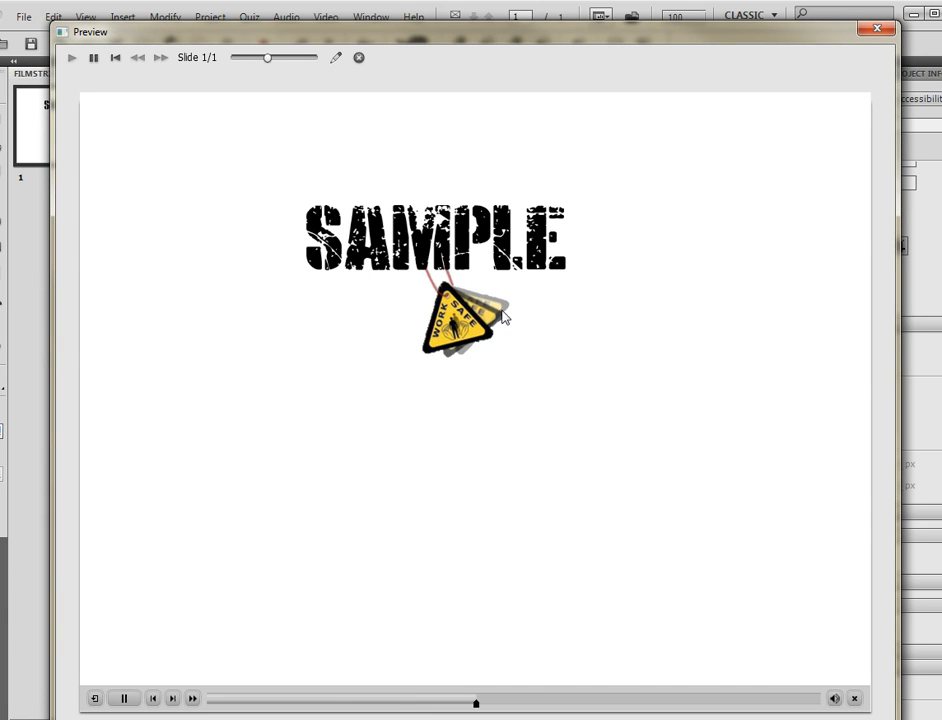
pyautogui.click(152, 699)
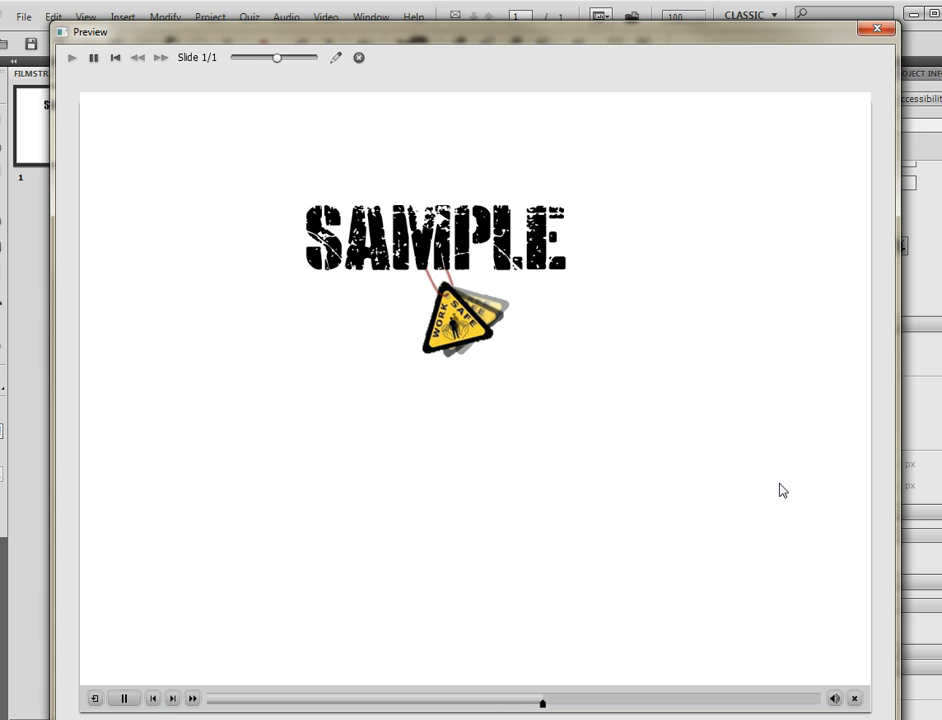
pyautogui.click(877, 29)
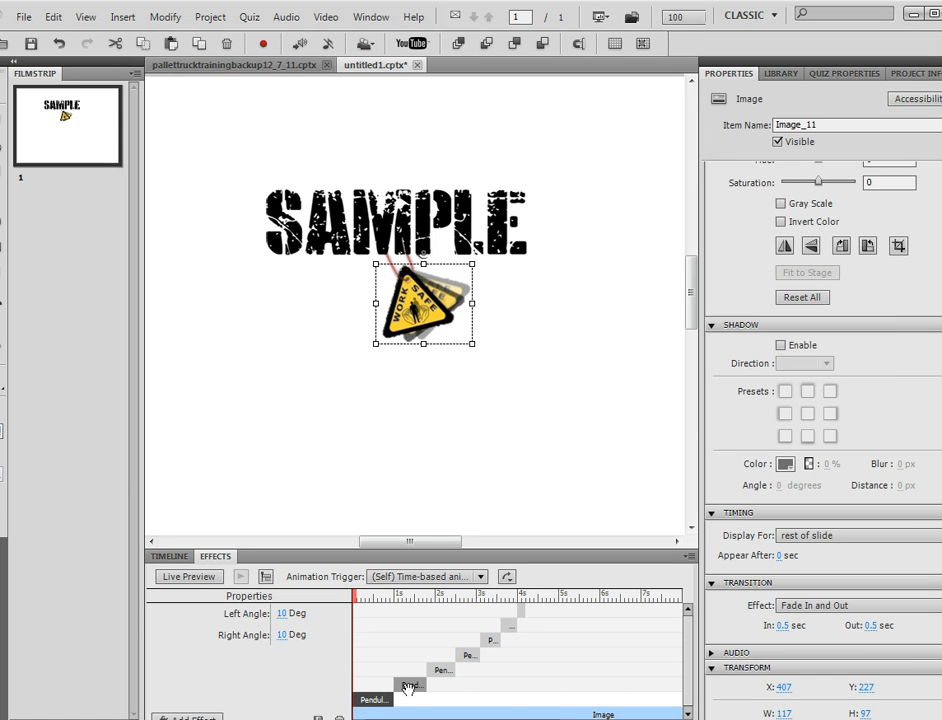
pyautogui.click(282, 613)
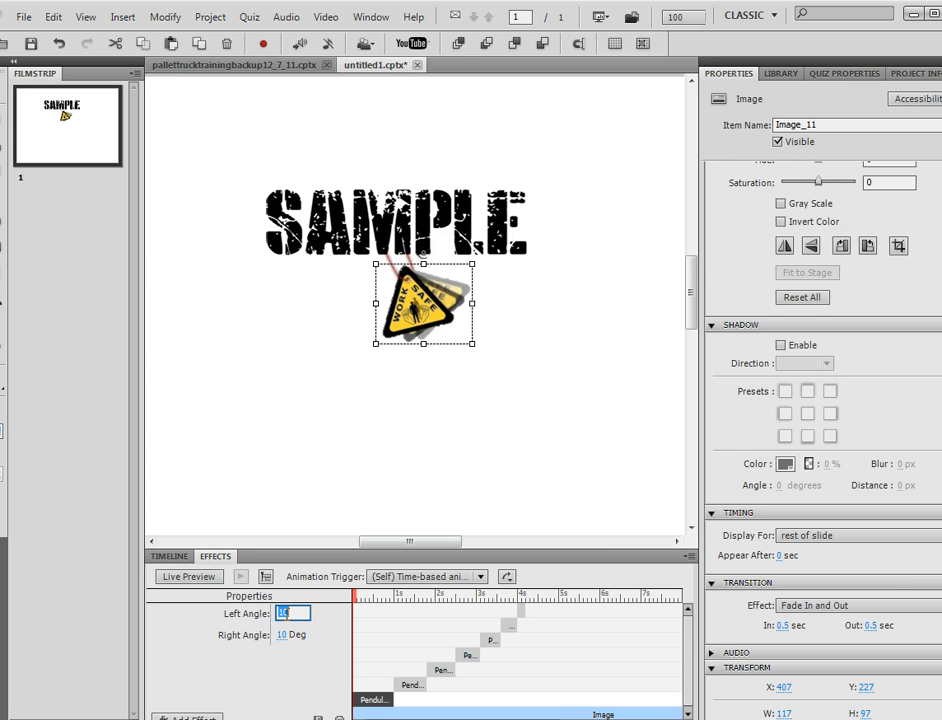
pyautogui.click(412, 684)
pyautogui.click(441, 669)
pyautogui.click(468, 654)
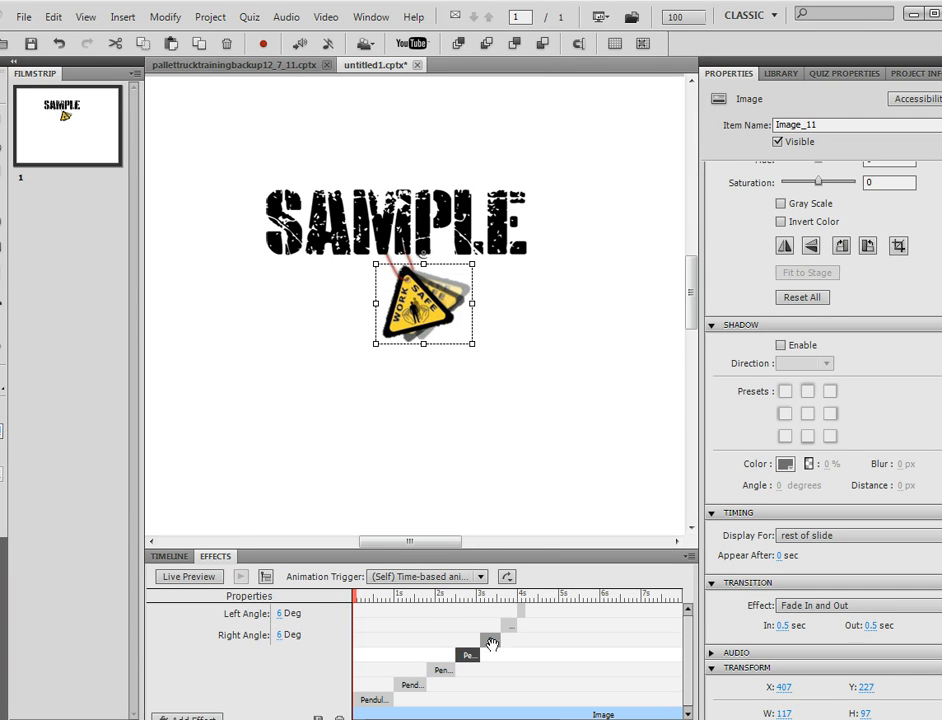
pyautogui.click(490, 640)
pyautogui.click(510, 625)
pyautogui.click(521, 609)
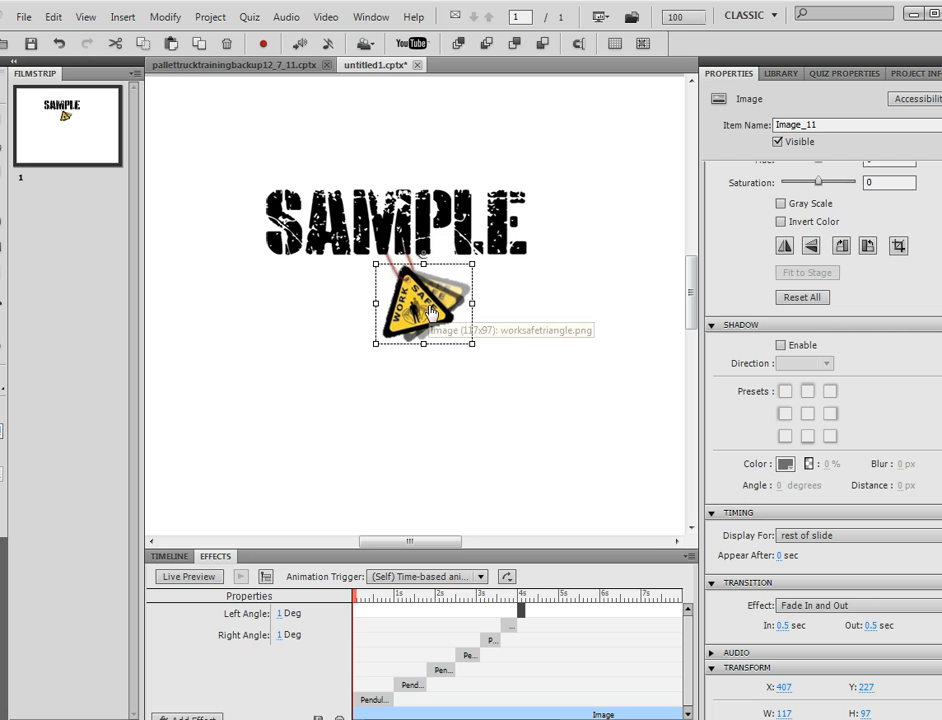
# Step: Change the slide's Quality from JPEG to Low (8-bit)
pyautogui.click(100, 148)
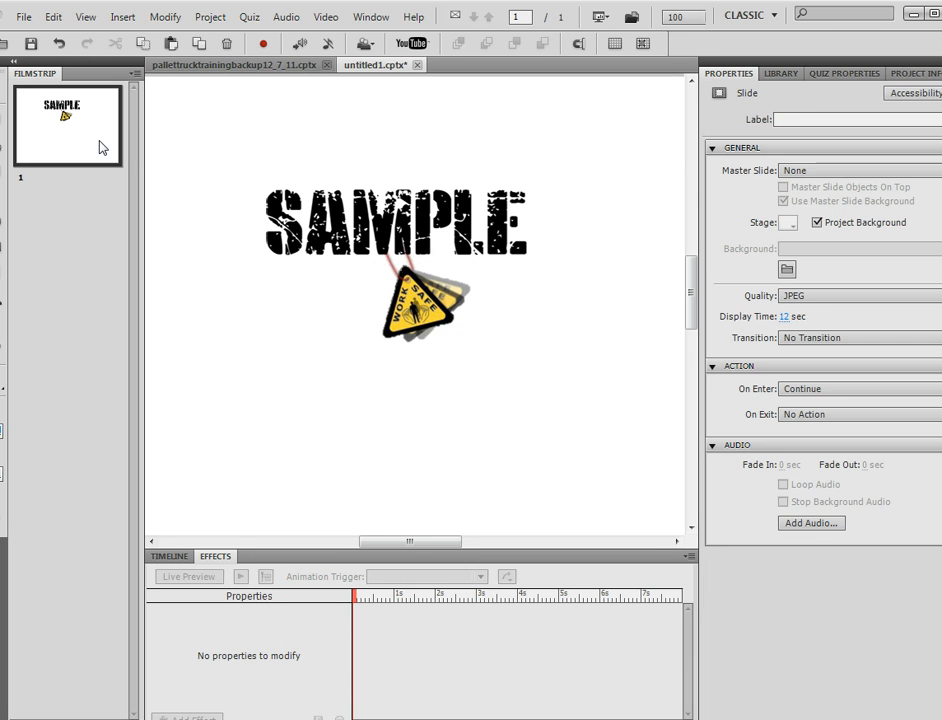
pyautogui.click(822, 296)
pyautogui.click(831, 316)
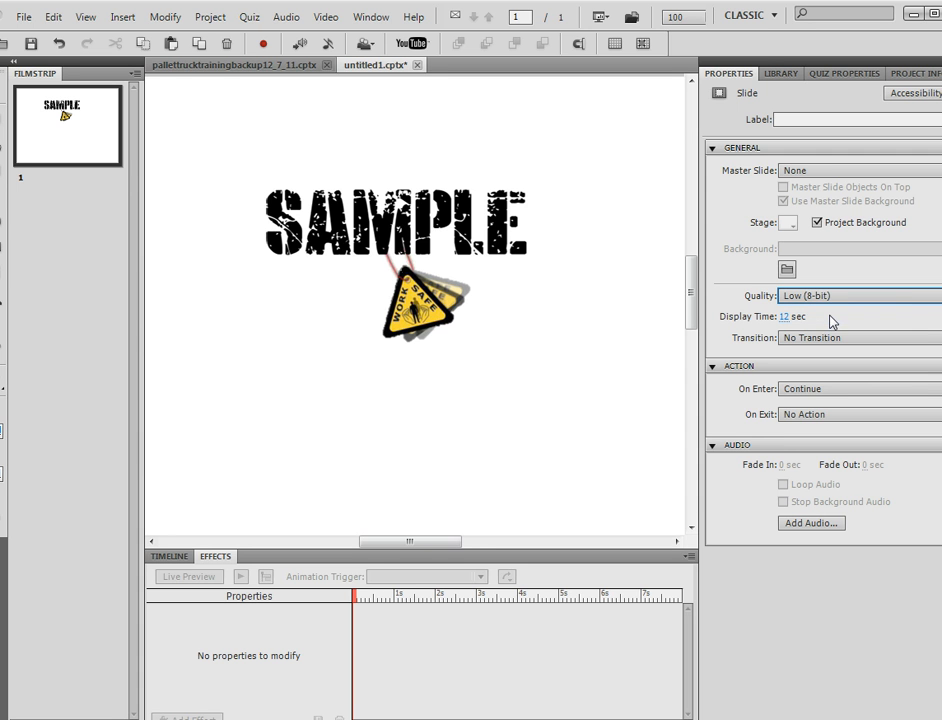
# Step: Preview the project from this slide, close the preview, and reopen the Quality list
pyautogui.click(606, 18)
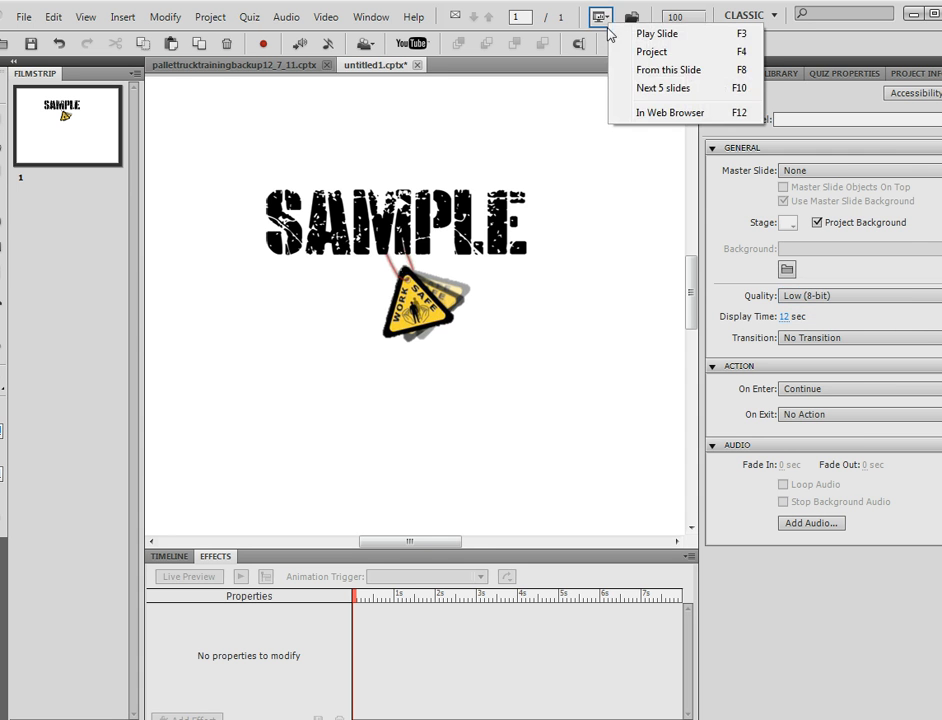
pyautogui.click(640, 76)
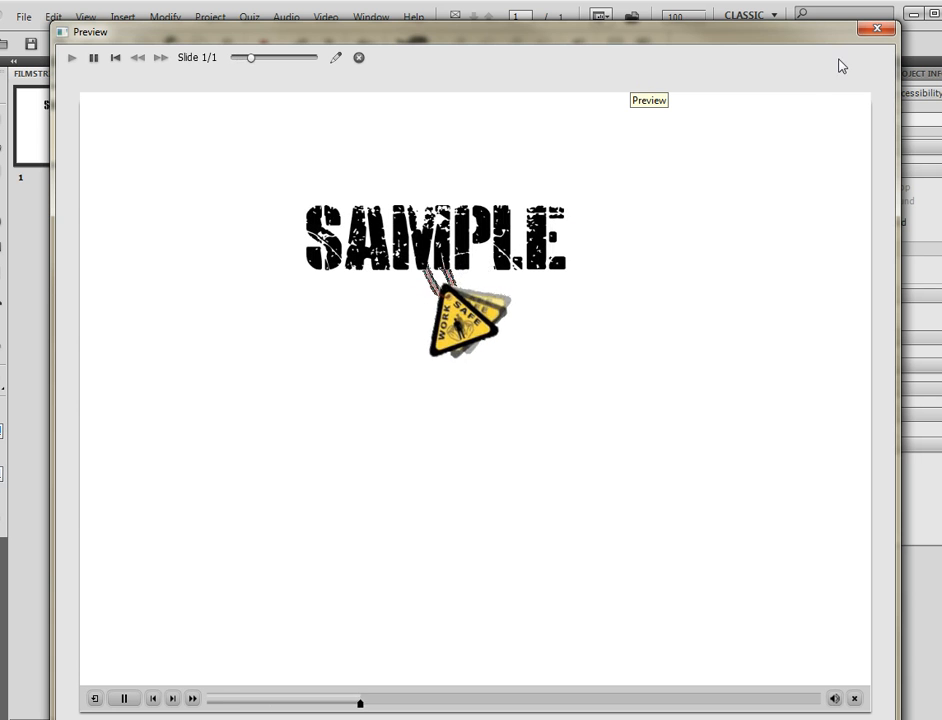
pyautogui.click(876, 28)
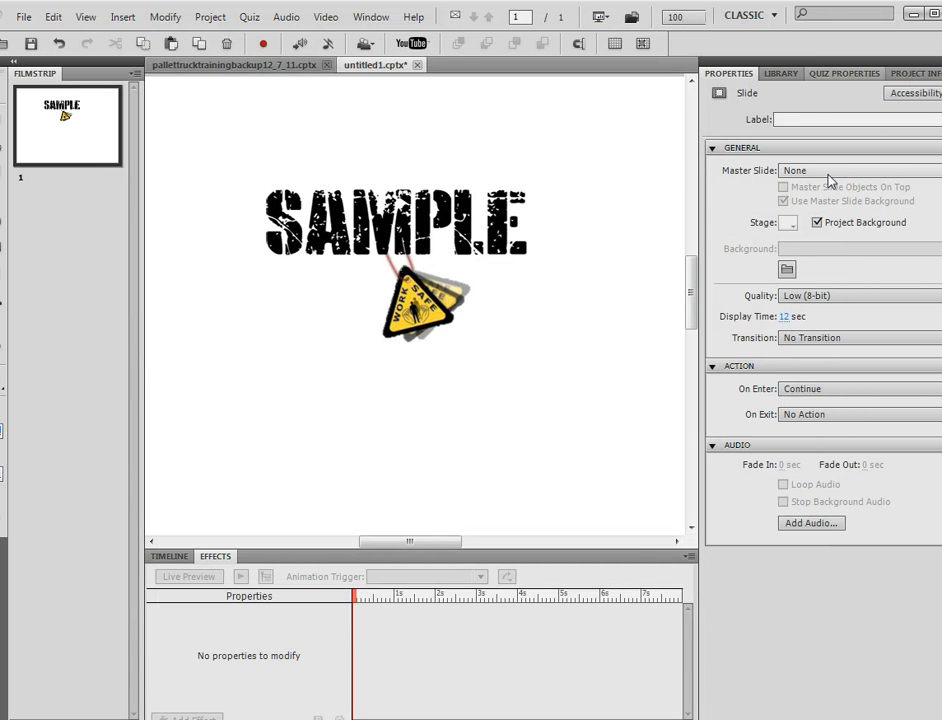
pyautogui.click(814, 296)
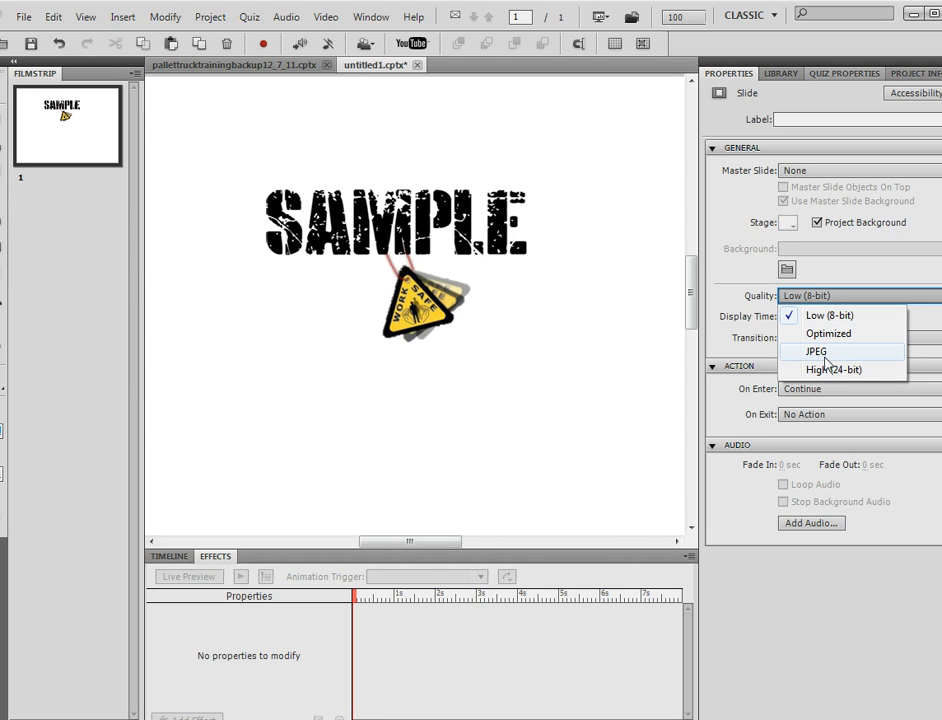